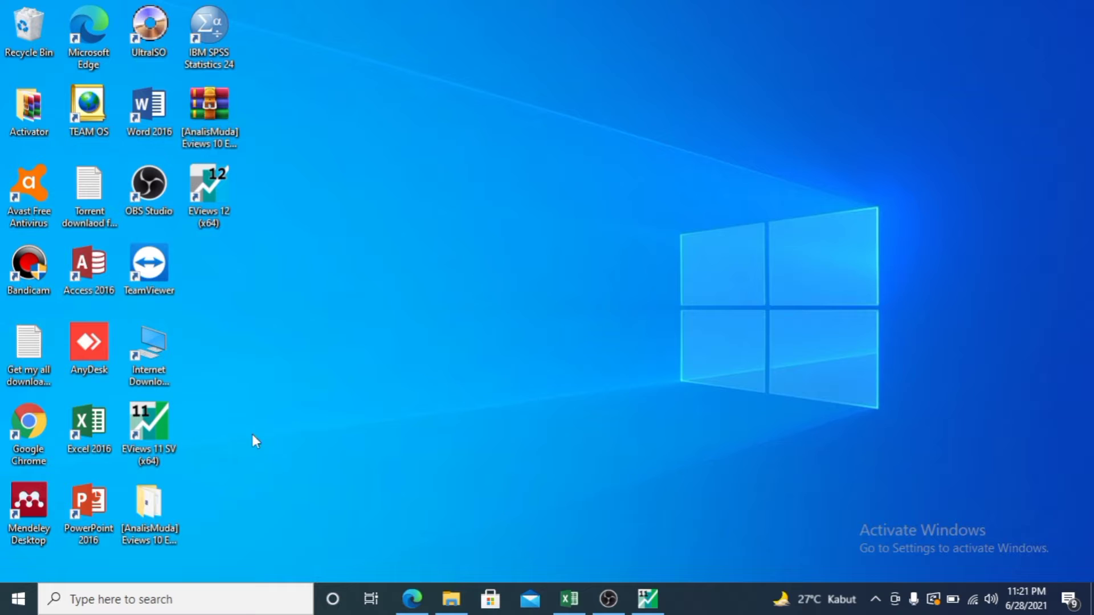
Step: Switch to EViews and open the equation eq01 from the DATA PANEL workfile
{"action": "left_click", "coordinate": [639, 603]}
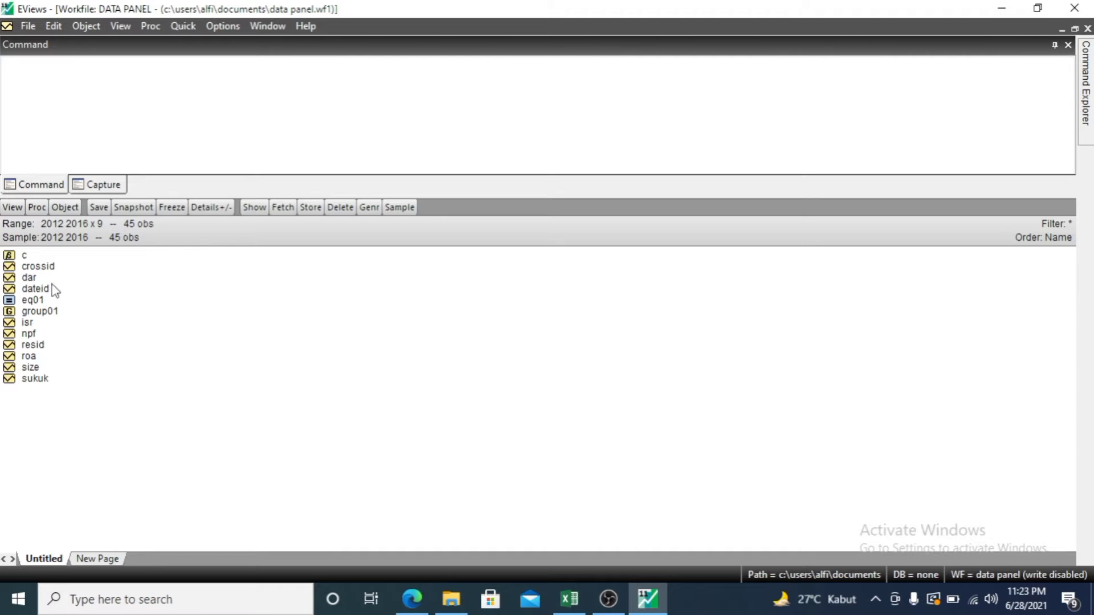
{"action": "left_click", "coordinate": [28, 300]}
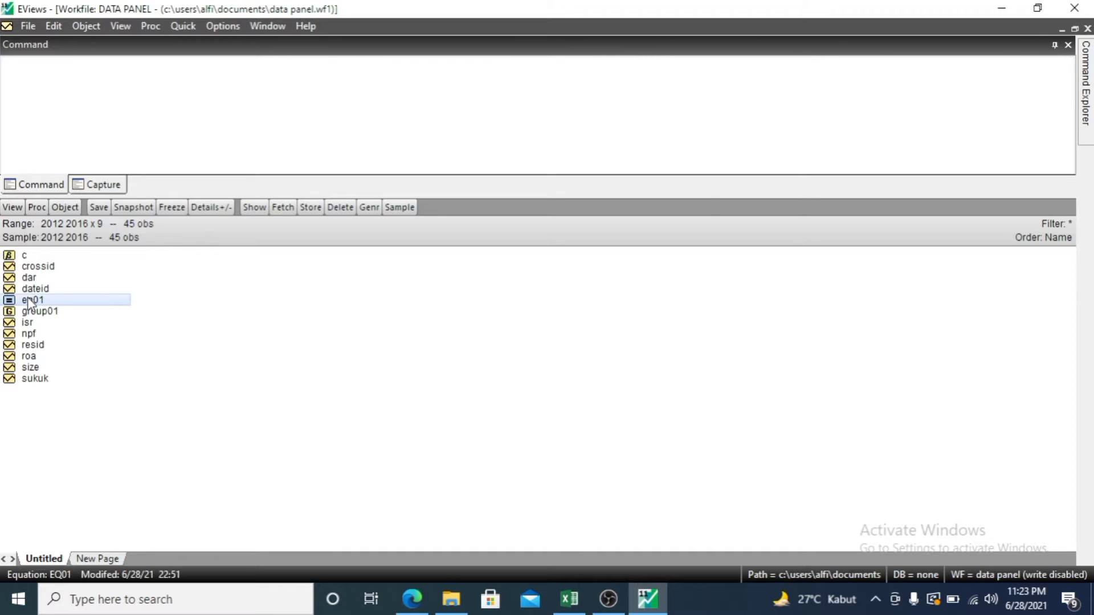
{"action": "double_click", "coordinate": [28, 302]}
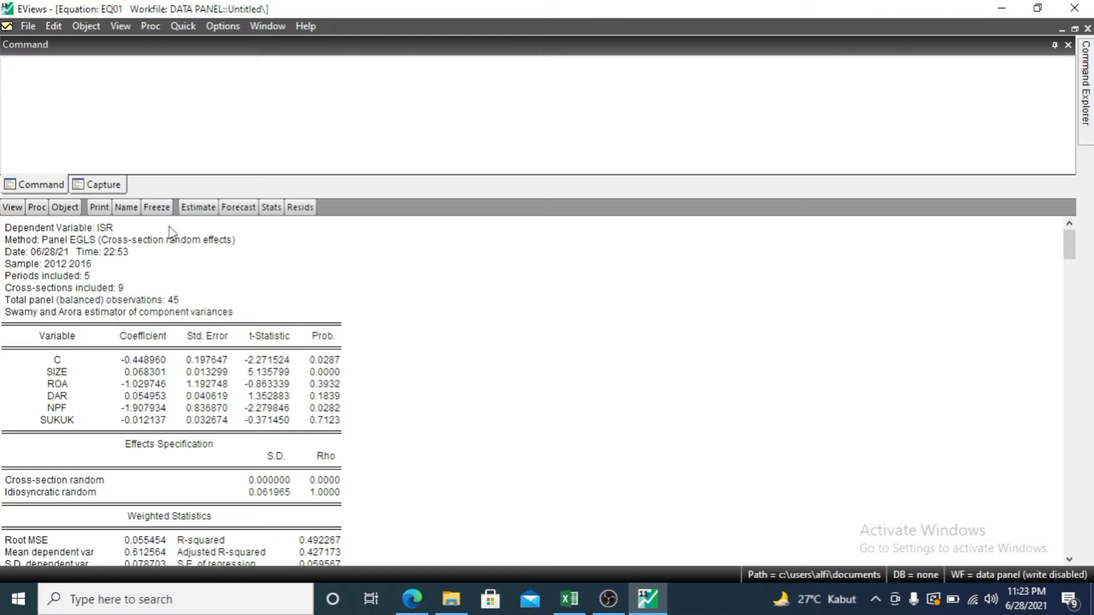
Step: Re-estimate the equation isr c size roa dar npf sukuk with fixed cross-section effects
{"action": "left_click", "coordinate": [199, 208]}
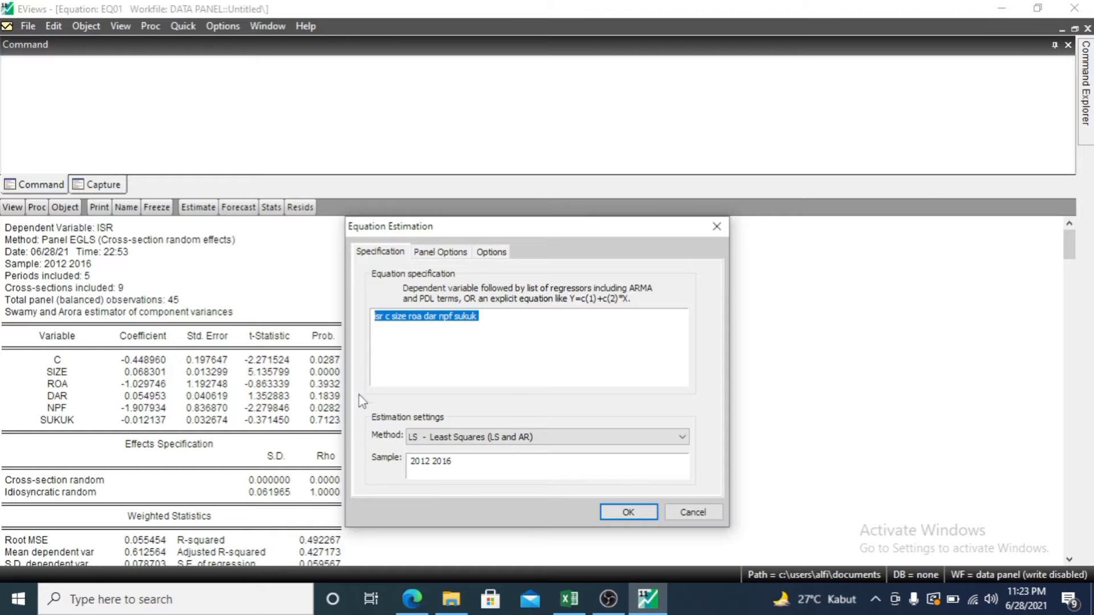
{"action": "left_click", "coordinate": [389, 318]}
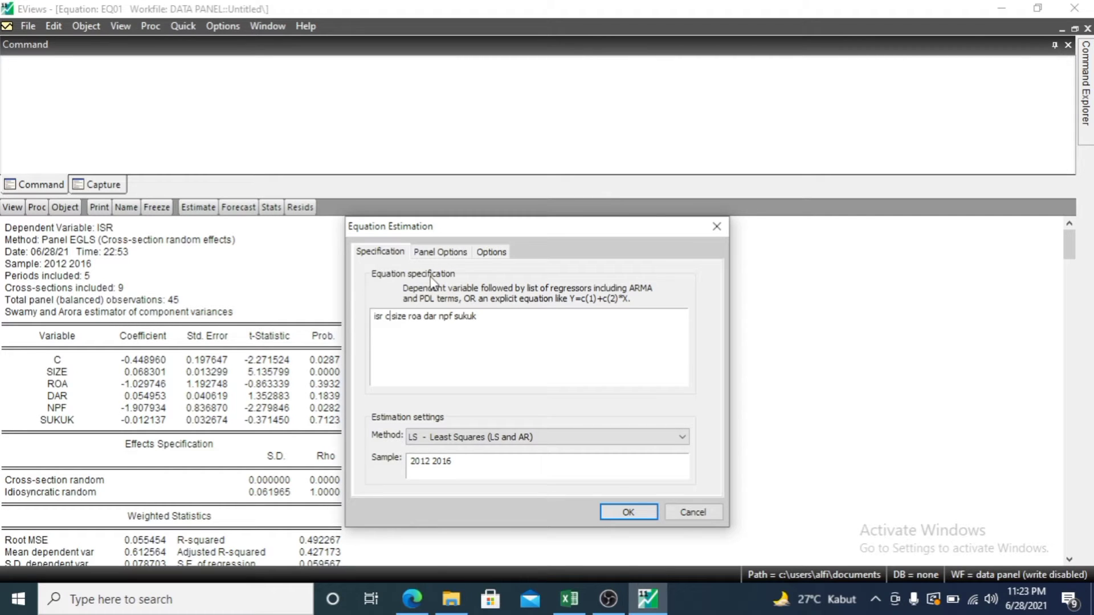
{"action": "left_click", "coordinate": [428, 255]}
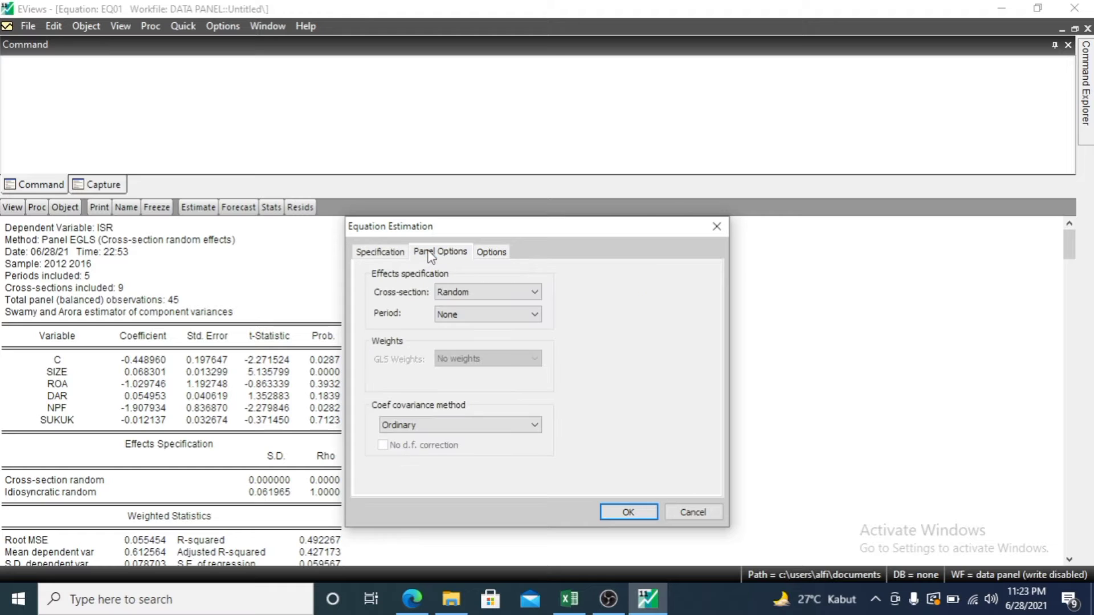
{"action": "left_click", "coordinate": [470, 291]}
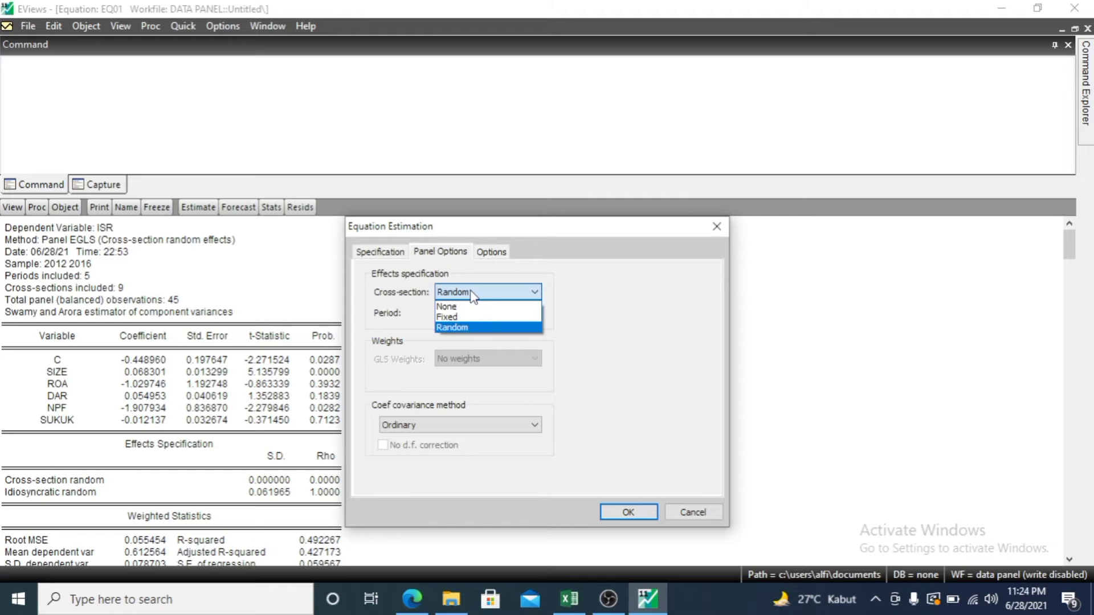
{"action": "left_click", "coordinate": [471, 317]}
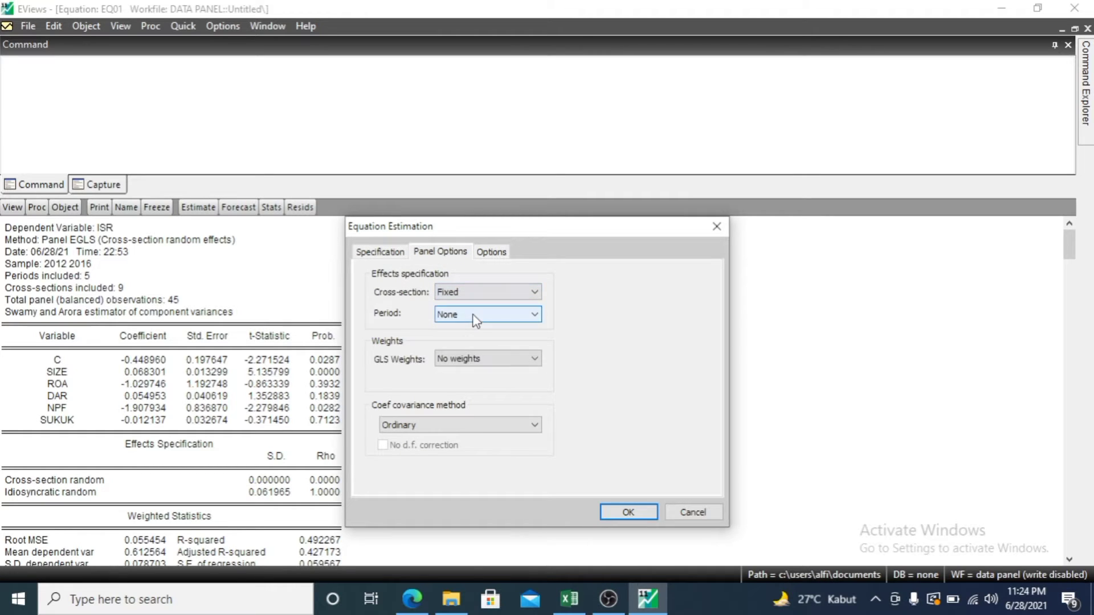
{"action": "left_click", "coordinate": [631, 518]}
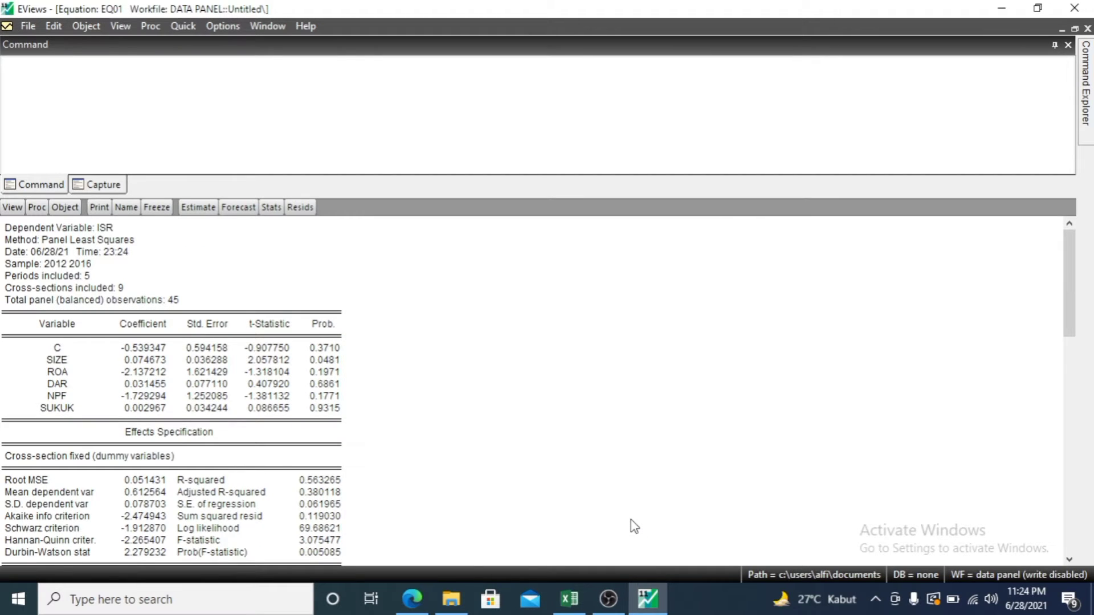
Step: Run the Redundant Fixed Effects - Likelihood Ratio test on the fixed-effects estimate
{"action": "left_click", "coordinate": [13, 207]}
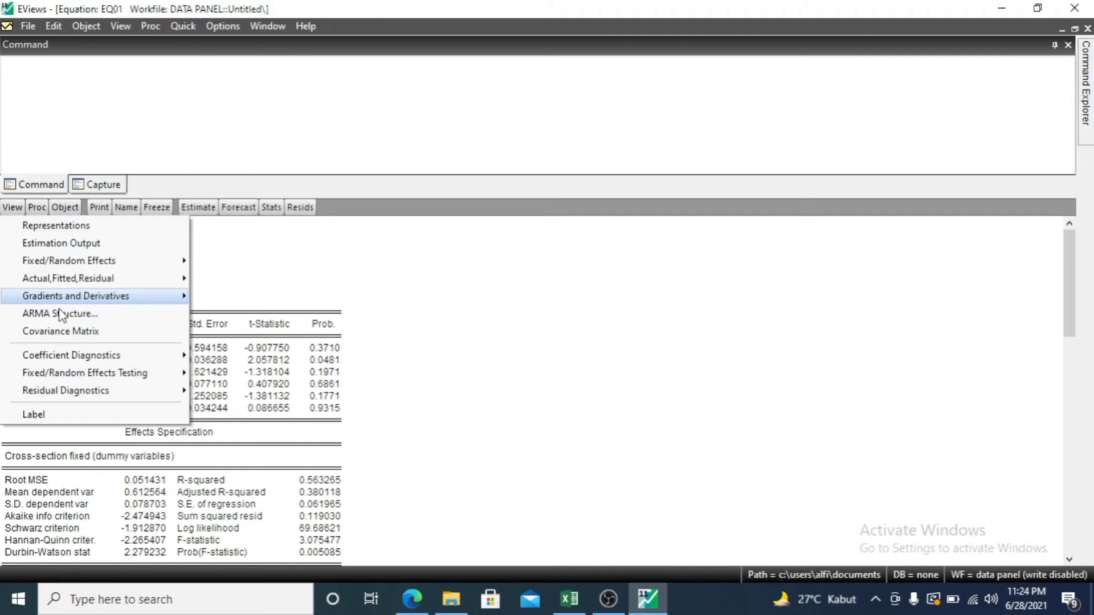
{"action": "mouse_move", "coordinate": [73, 376]}
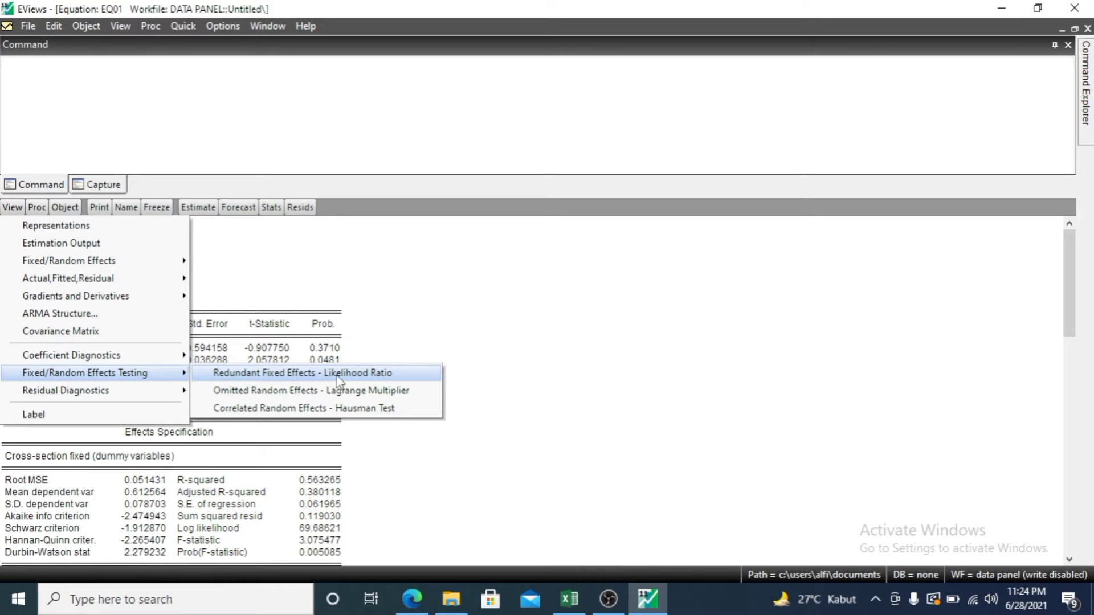
{"action": "left_click", "coordinate": [347, 374]}
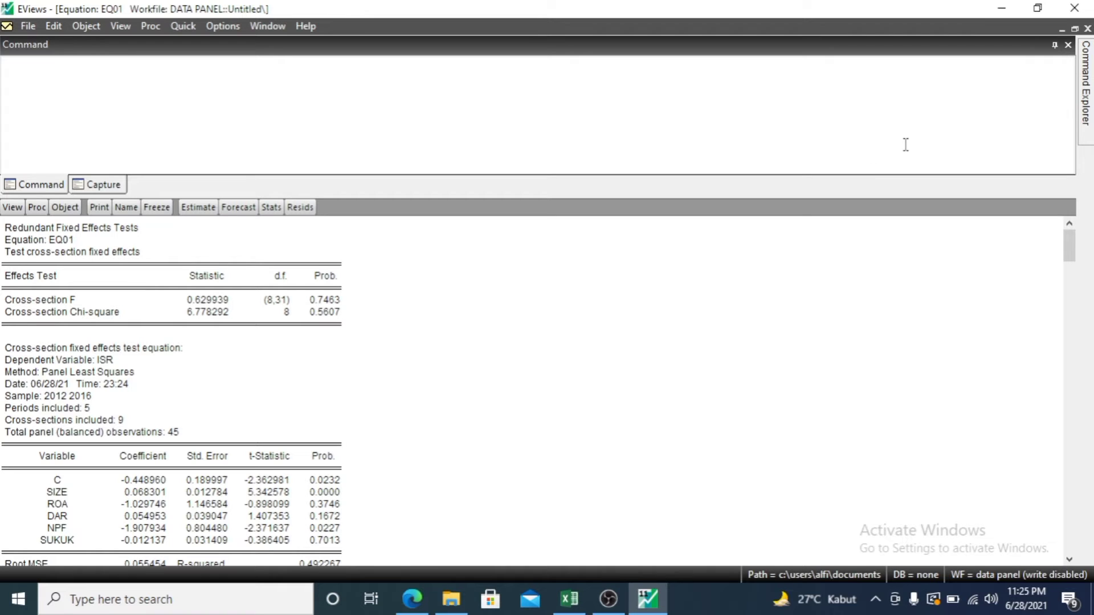
Step: Minimize the test output, restore the workfile window and reopen the equation eq01
{"action": "left_click", "coordinate": [1061, 30]}
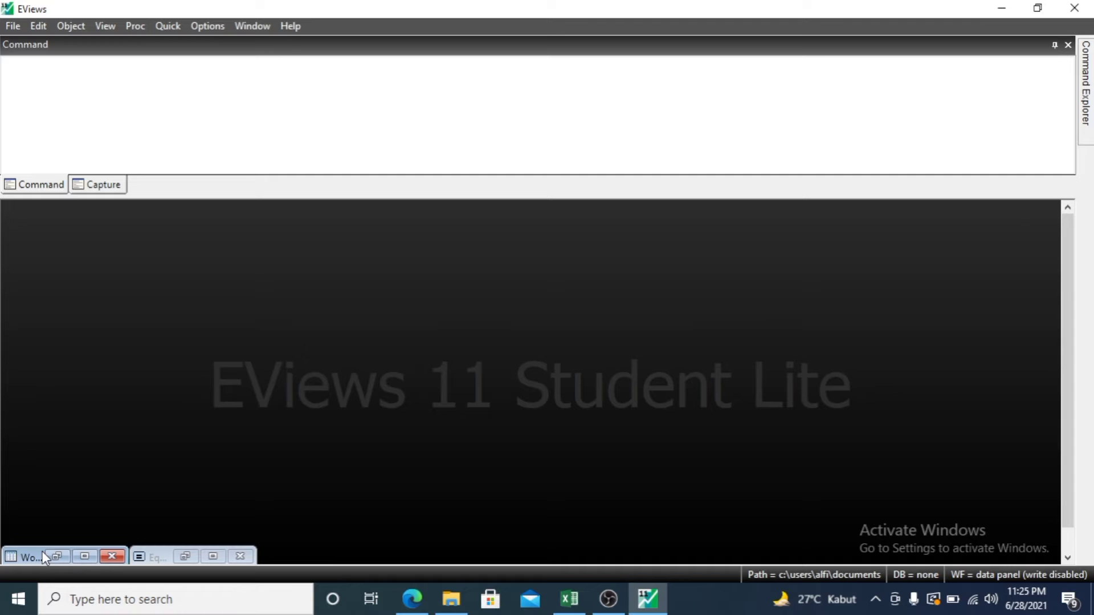
{"action": "left_click_drag", "start_coordinate": [49, 554], "coordinate": [51, 557]}
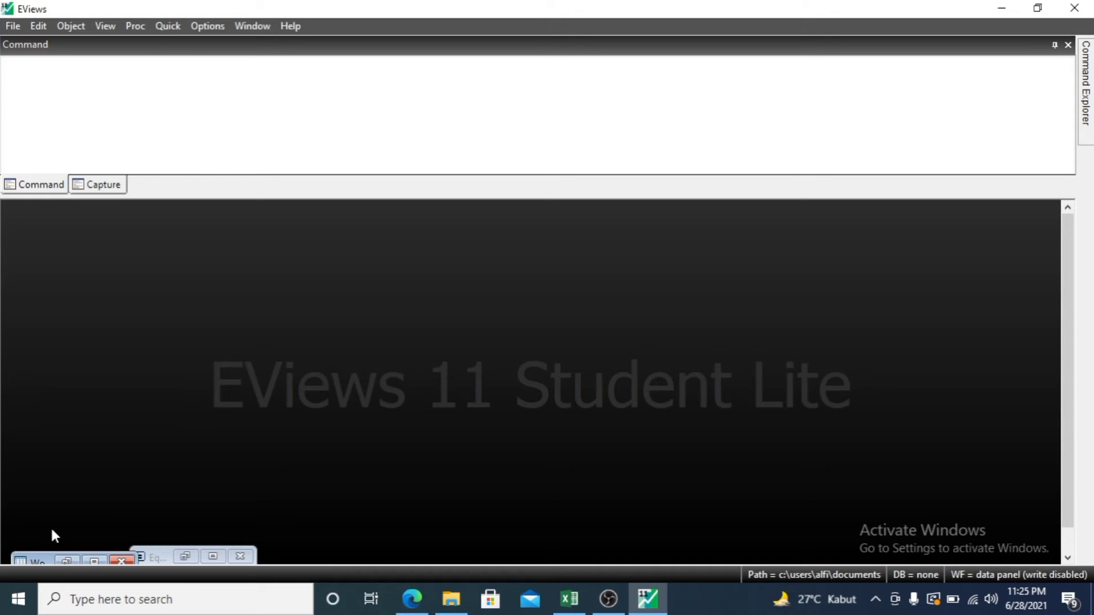
{"action": "left_click", "coordinate": [65, 561]}
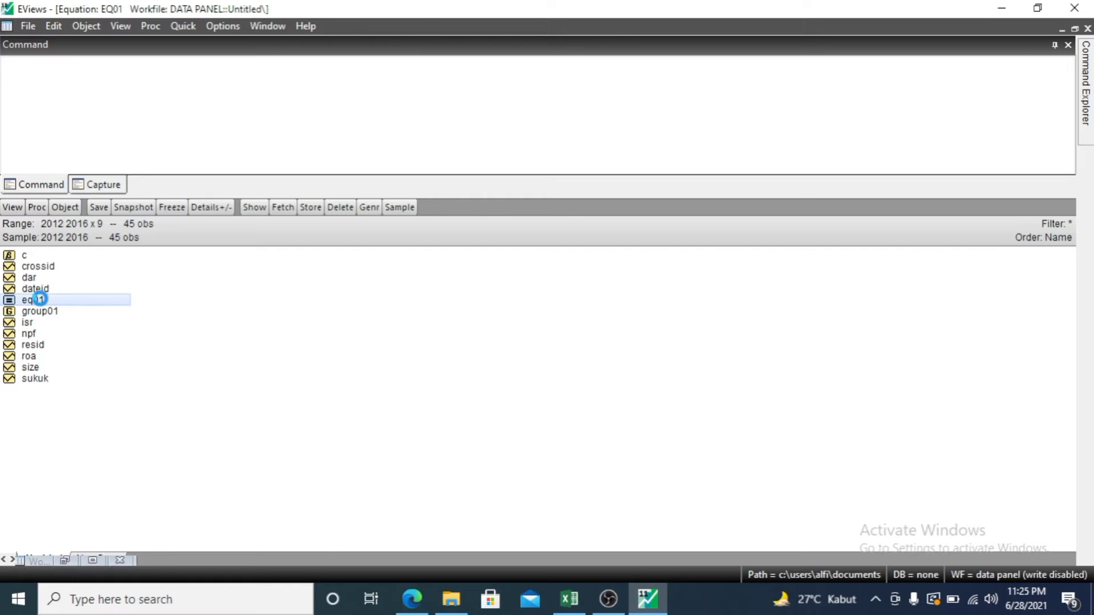
{"action": "double_click", "coordinate": [40, 299]}
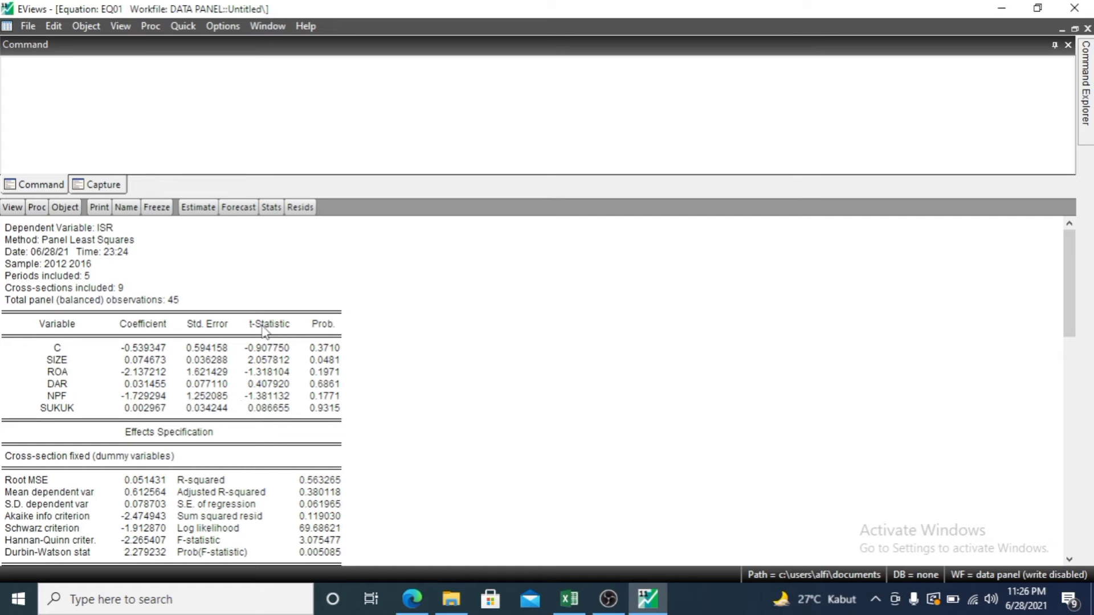
Step: Re-estimate eq01 with the same variables and the cross-section effects specification set to Random
{"action": "left_click", "coordinate": [197, 207]}
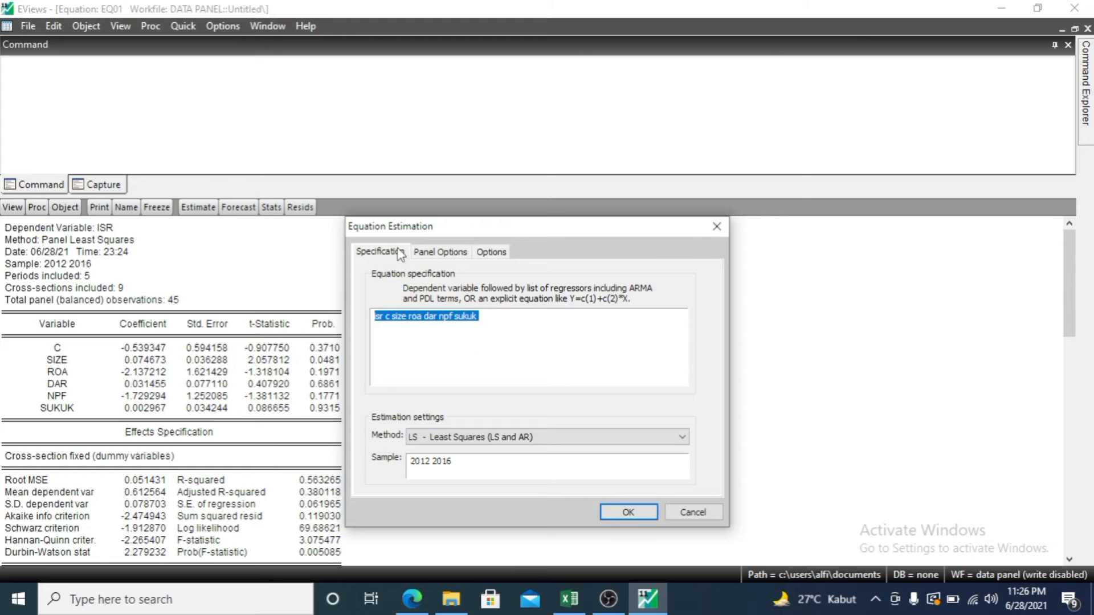
{"action": "left_click", "coordinate": [426, 354]}
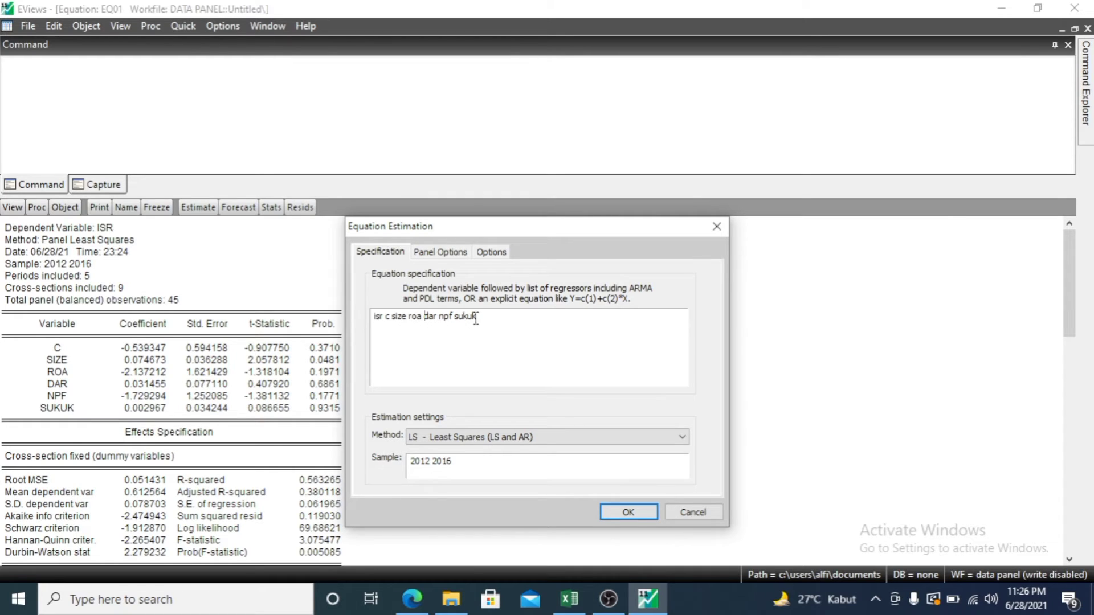
{"action": "left_click", "coordinate": [458, 254]}
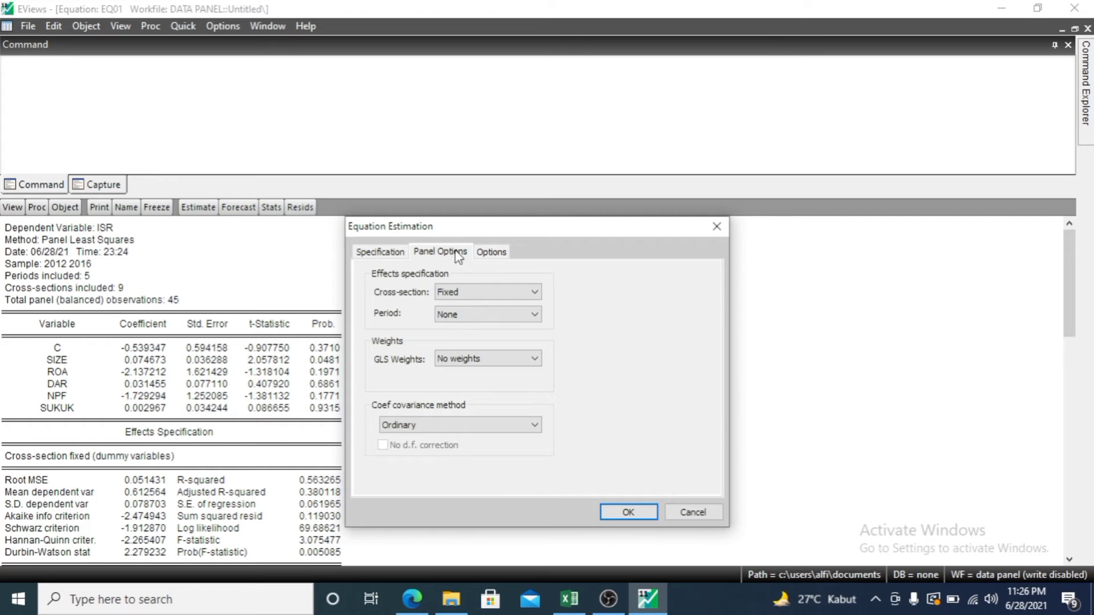
{"action": "left_click", "coordinate": [496, 292]}
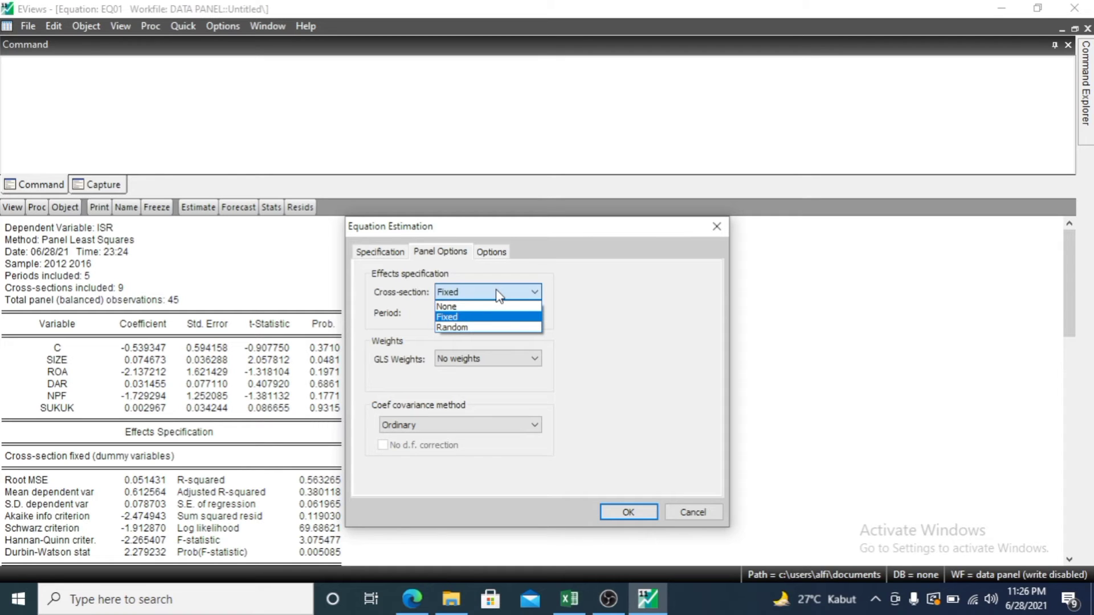
{"action": "left_click", "coordinate": [484, 328]}
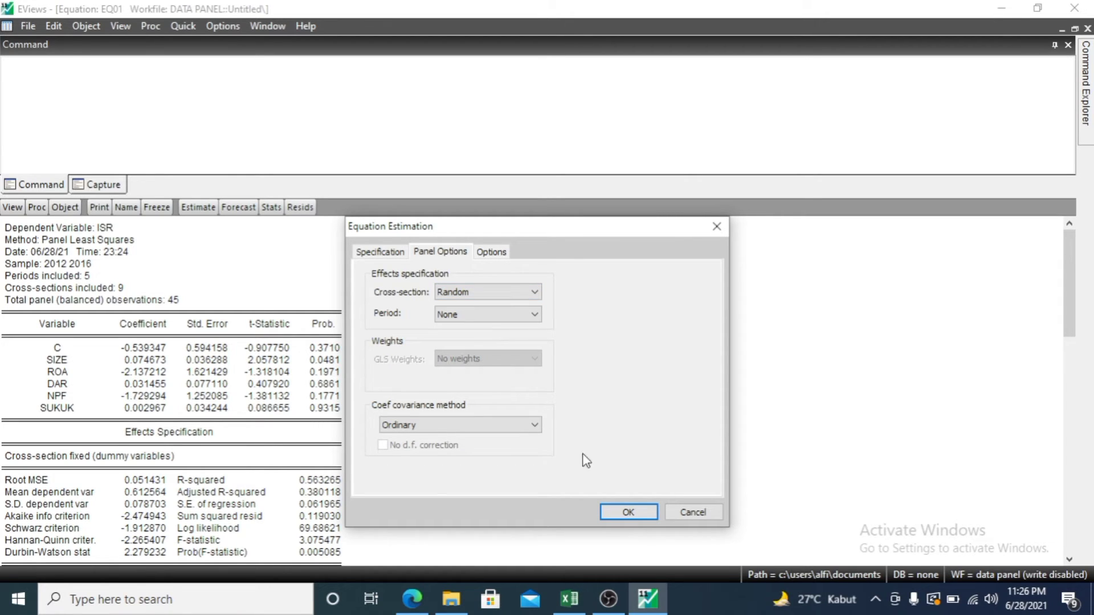
{"action": "left_click", "coordinate": [627, 512]}
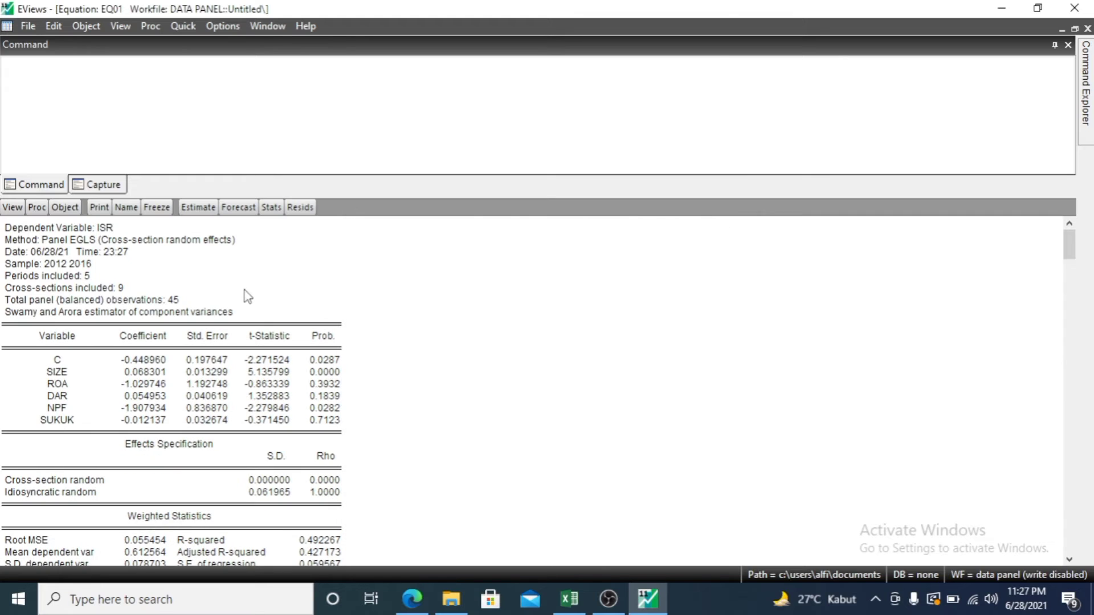
Step: Run the Correlated Random Effects - Hausman Test on the random-effects estimate
{"action": "left_click", "coordinate": [13, 207]}
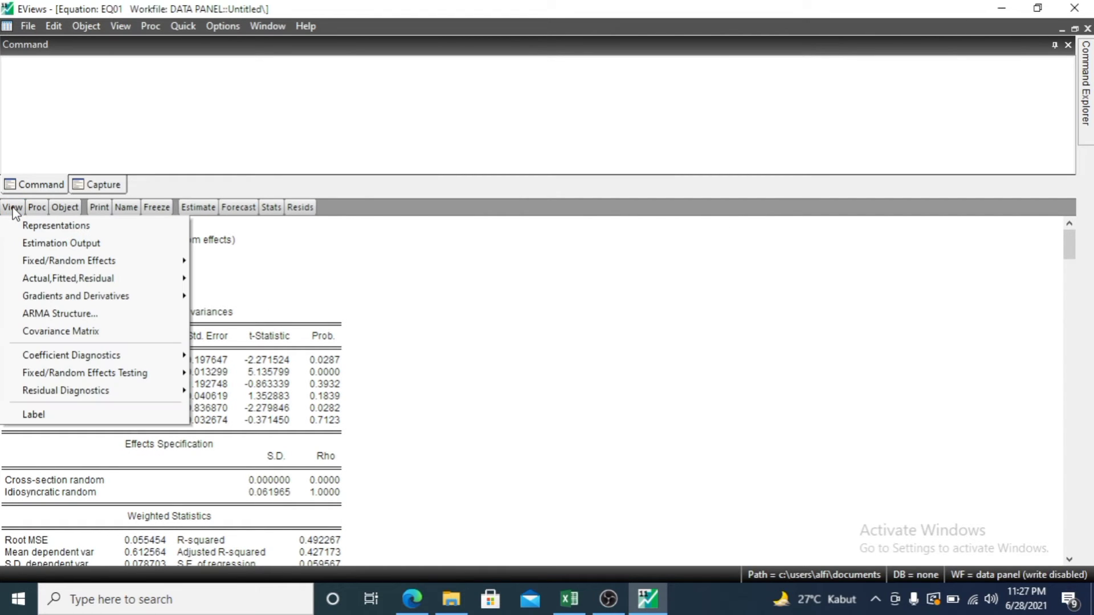
{"action": "mouse_move", "coordinate": [57, 376]}
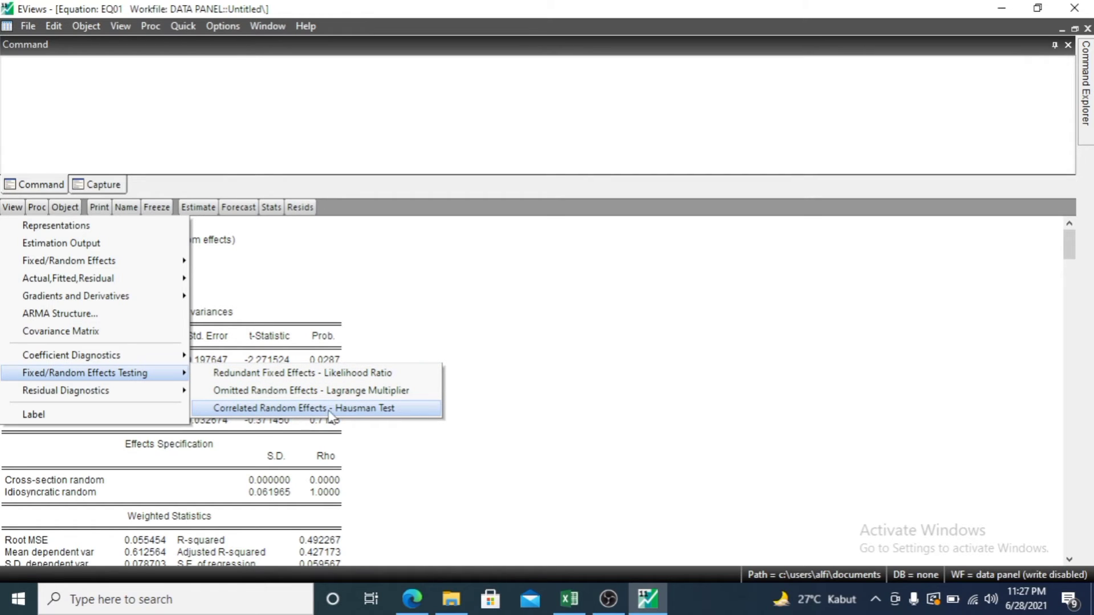
{"action": "left_click", "coordinate": [368, 409]}
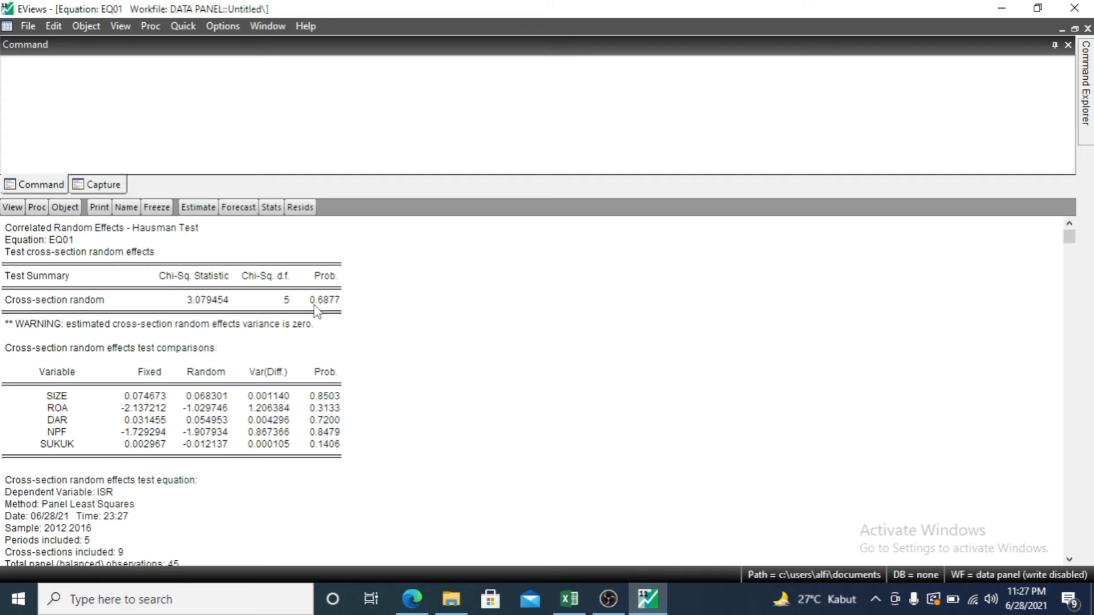
Step: Minimize the Hausman test output, return to the workfile and open eq01 again
{"action": "left_click", "coordinate": [1061, 29]}
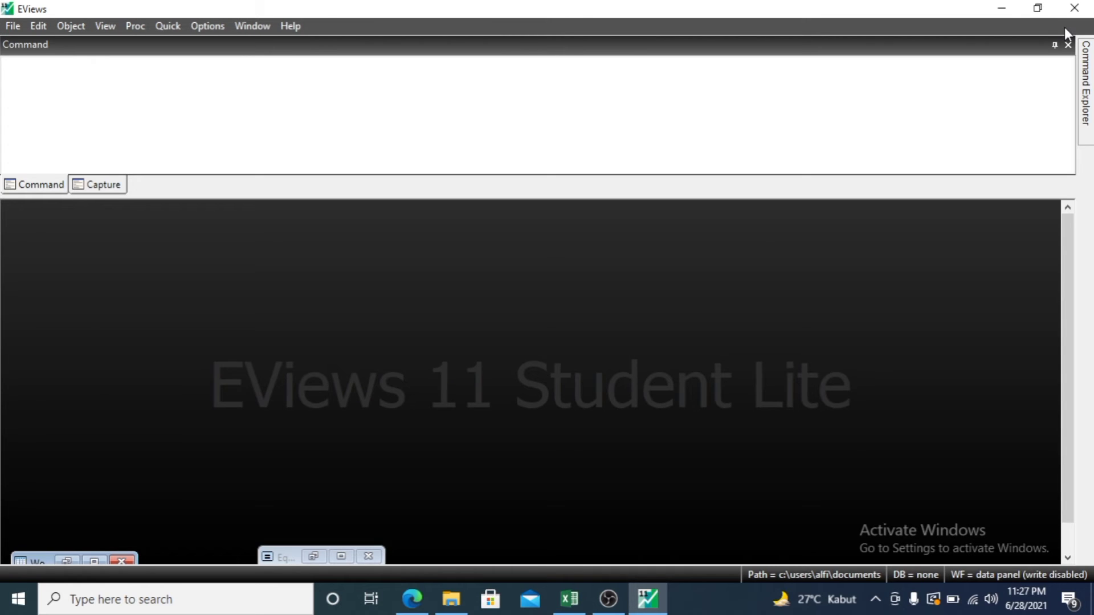
{"action": "left_click", "coordinate": [65, 560]}
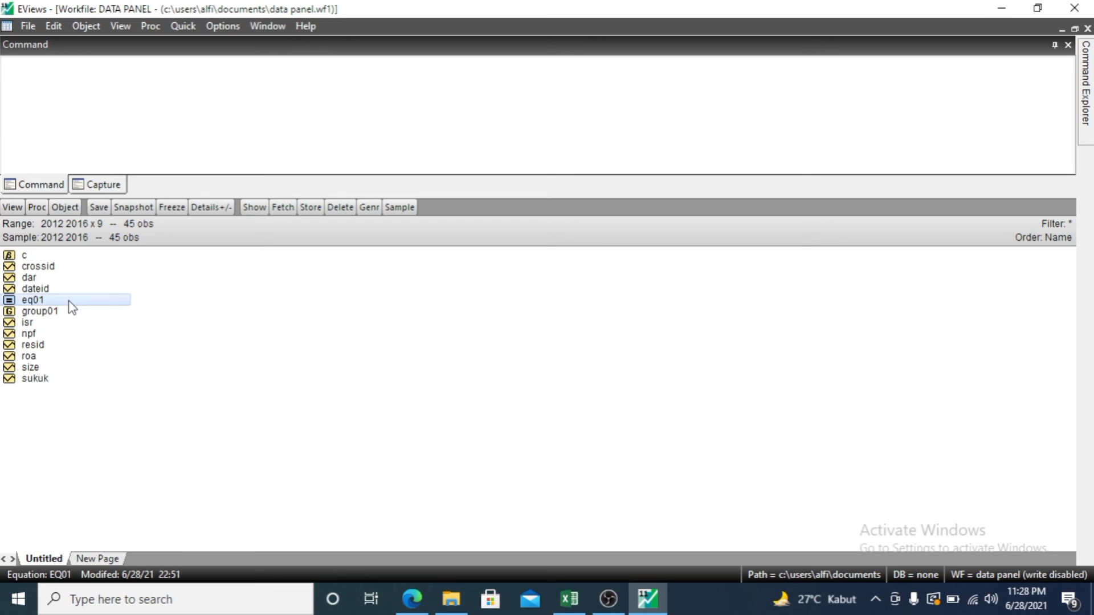
{"action": "double_click", "coordinate": [34, 299]}
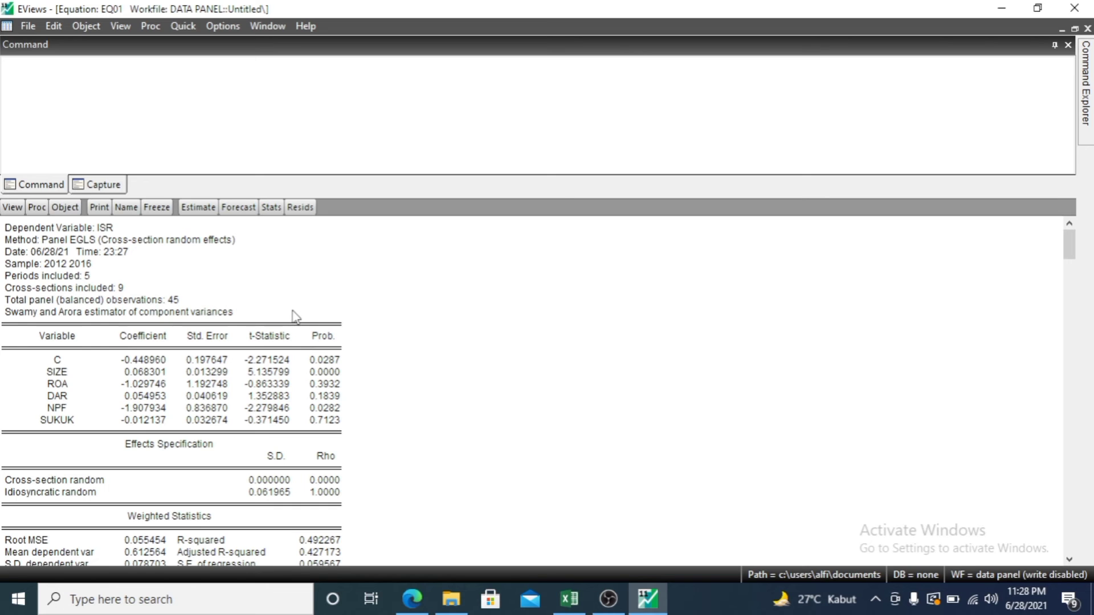
Step: Re-estimate eq01 as a common-effects panel model with the cross-section effects set to None
{"action": "left_click", "coordinate": [198, 208]}
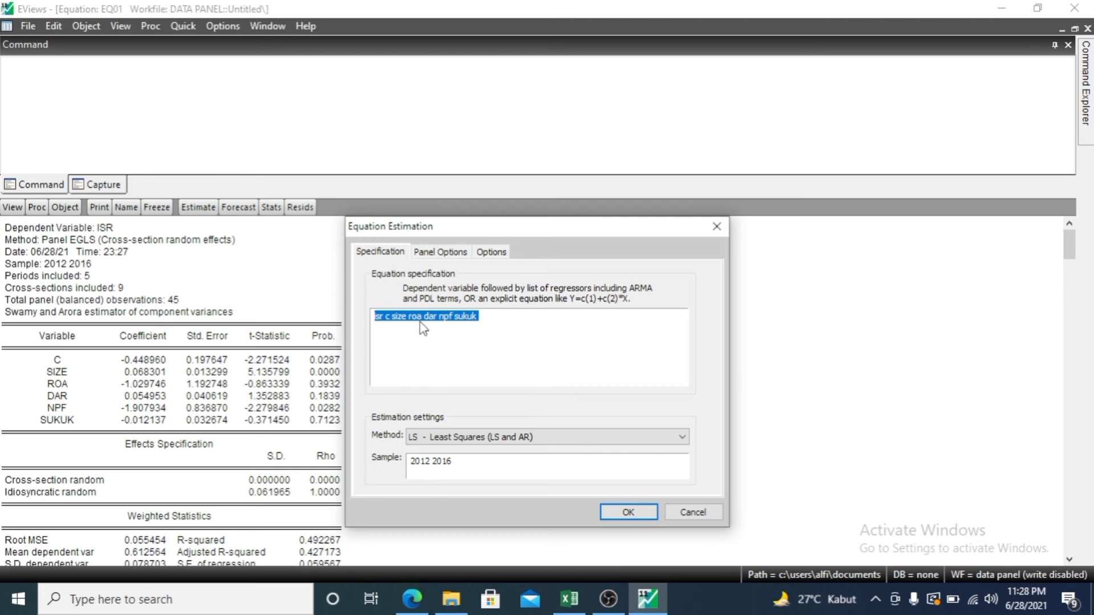
{"action": "left_click", "coordinate": [403, 336]}
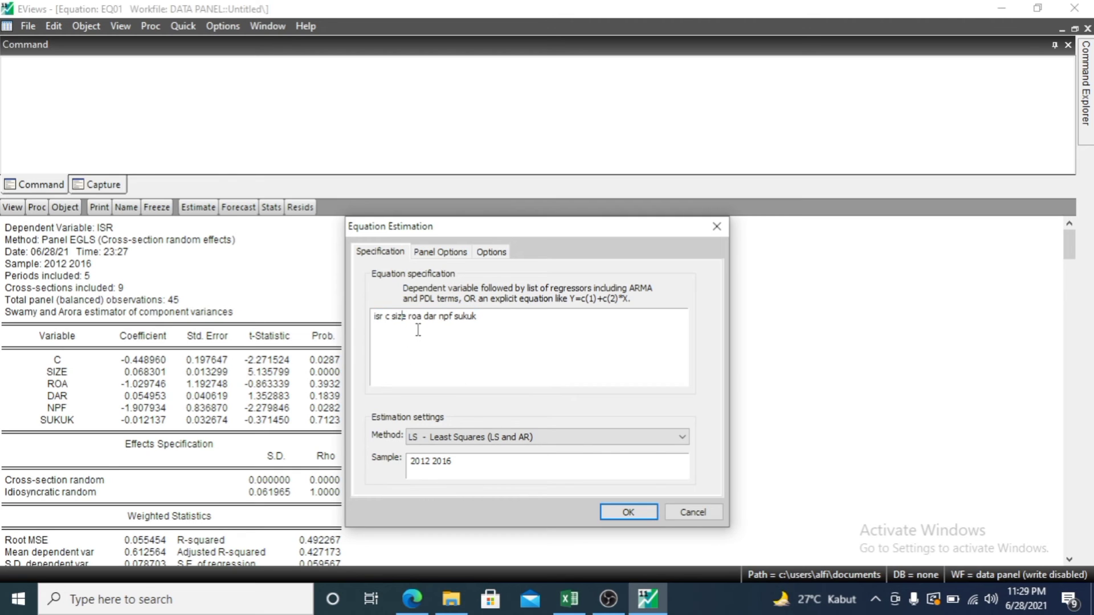
{"action": "left_click", "coordinate": [445, 253]}
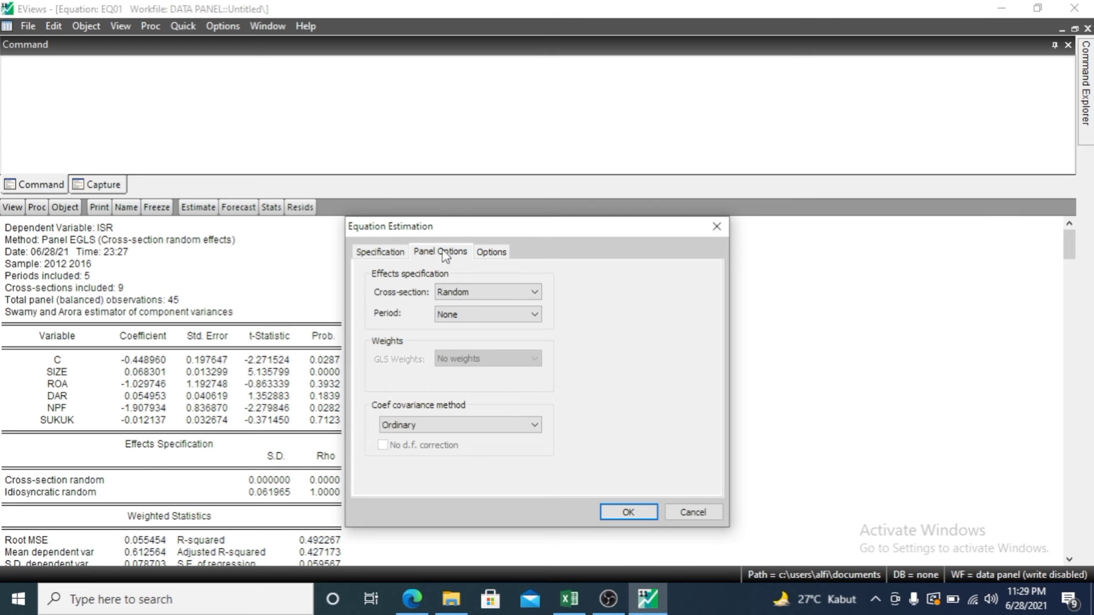
{"action": "left_click", "coordinate": [531, 293]}
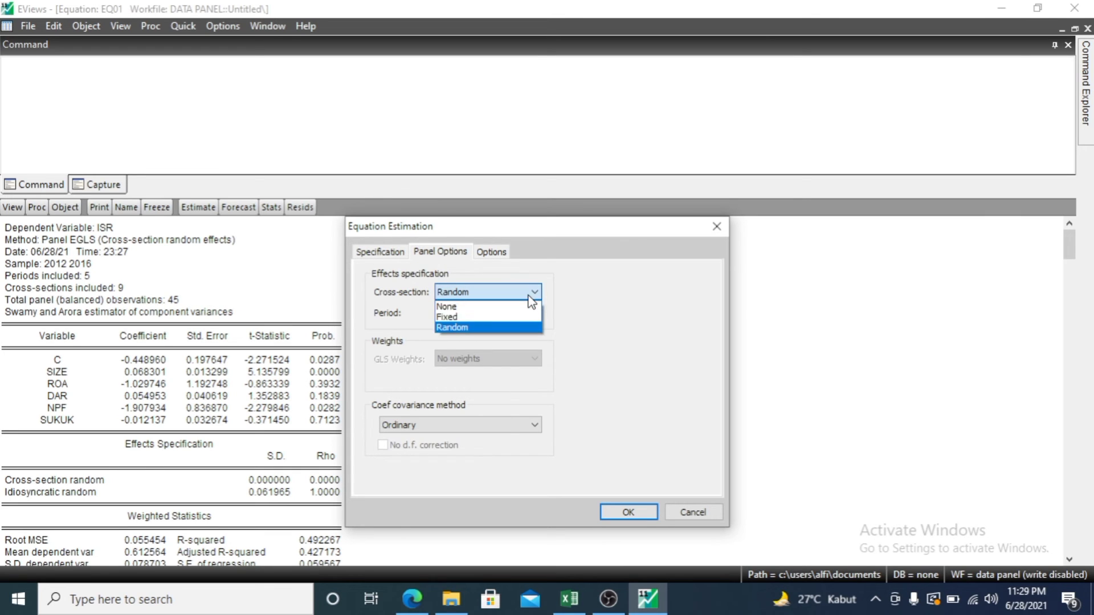
{"action": "left_click", "coordinate": [515, 307]}
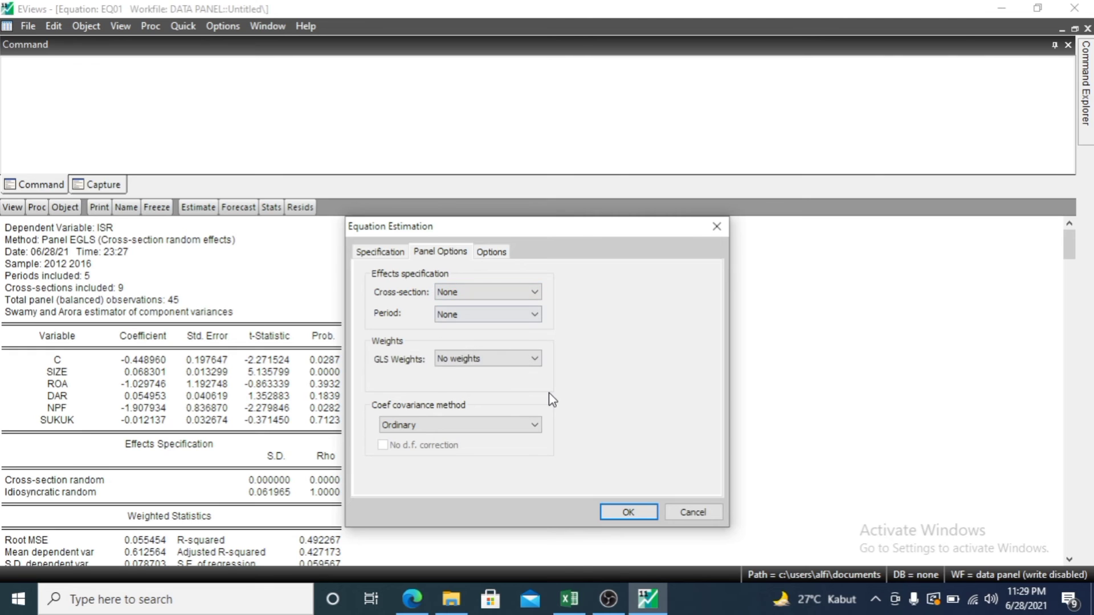
{"action": "left_click", "coordinate": [607, 512]}
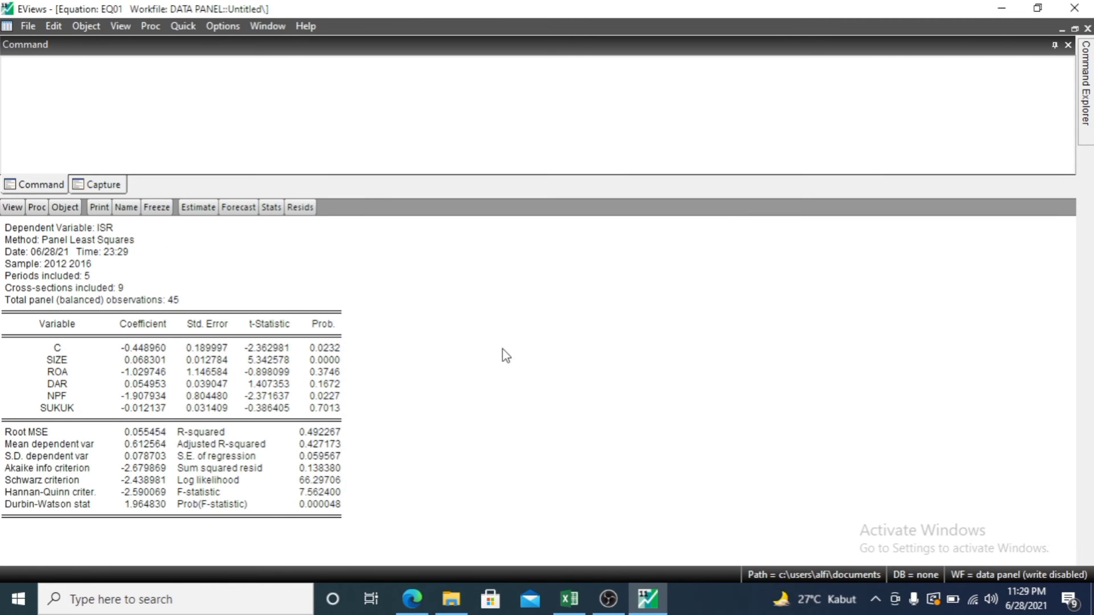
Step: Run the Omitted Random Effects - Lagrange Multiplier test on the estimate without cross-section effects
{"action": "left_click", "coordinate": [13, 208]}
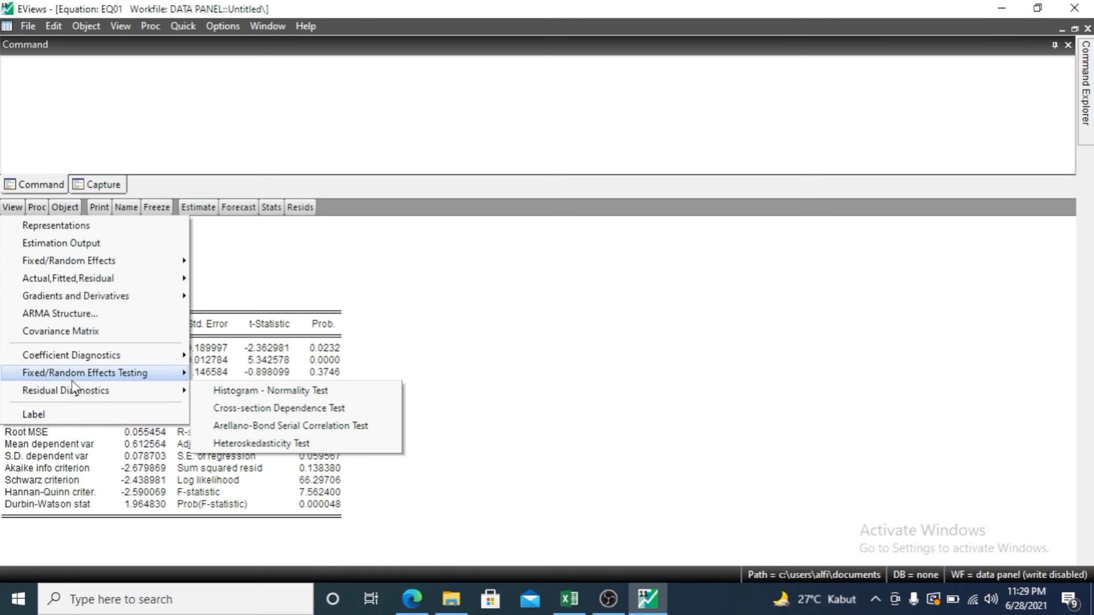
{"action": "mouse_move", "coordinate": [72, 377]}
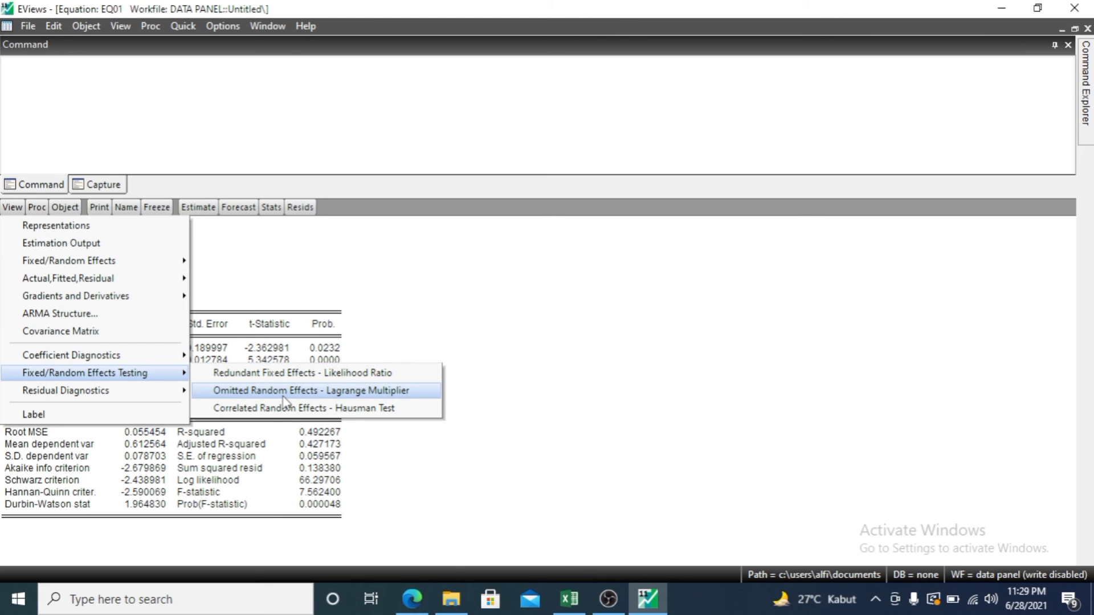
{"action": "left_click", "coordinate": [367, 400]}
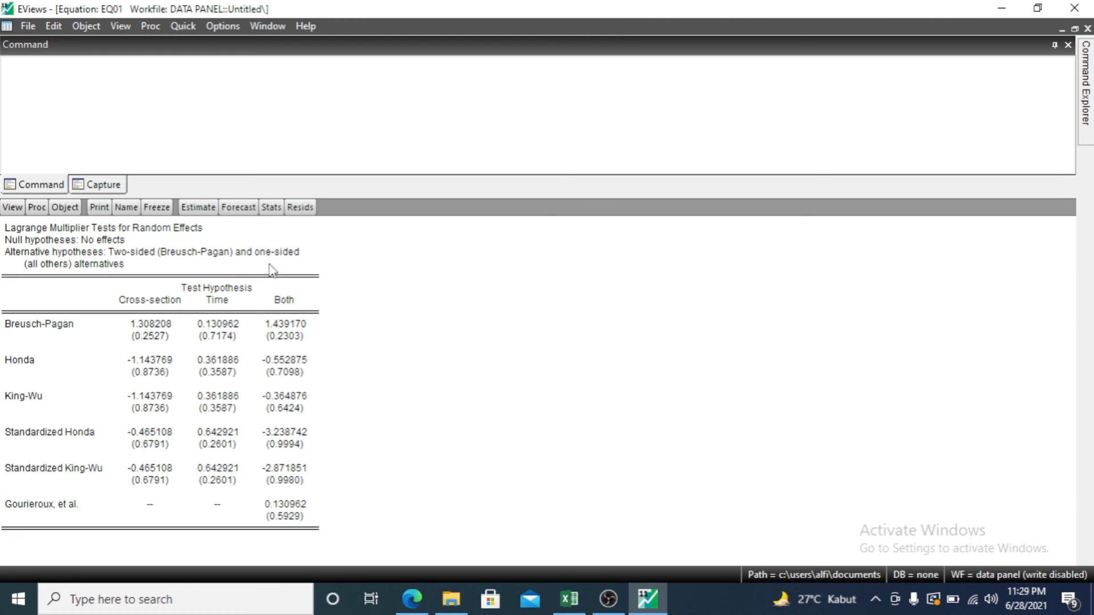